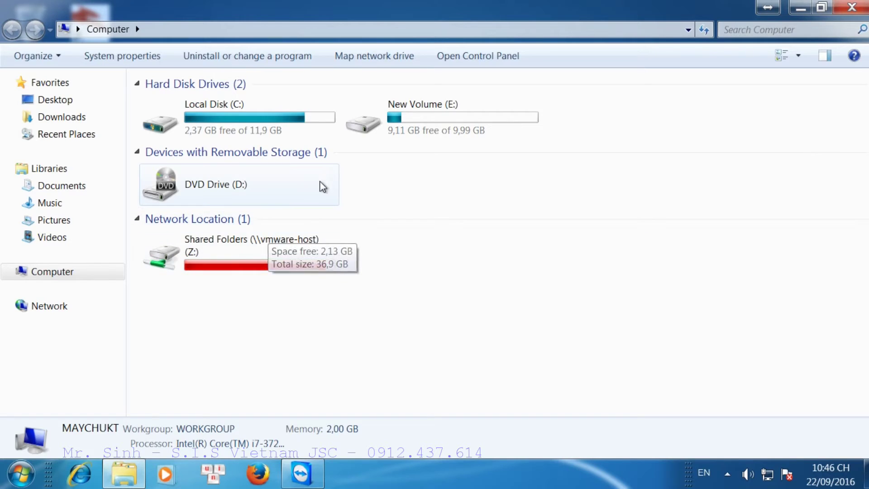
Open the SASINNOVA2016OPEN folder on the New Volume (E:) drive.
mouse_move(385, 123)
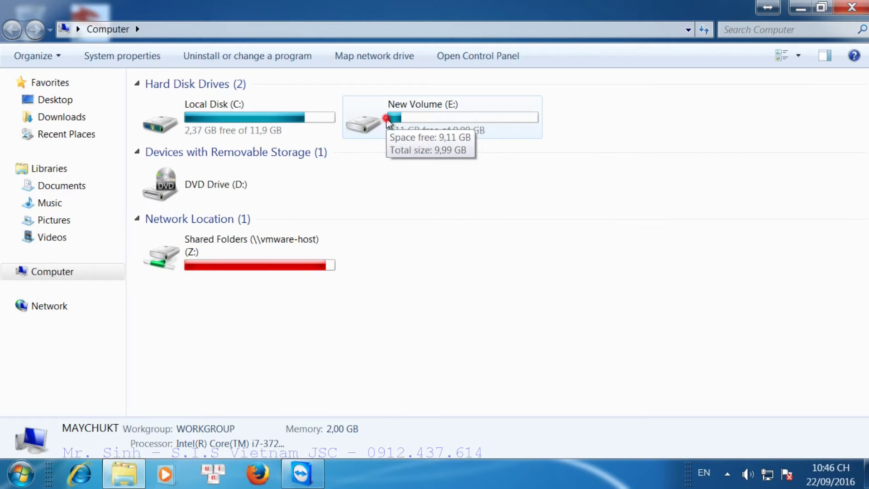
double_click(386, 122)
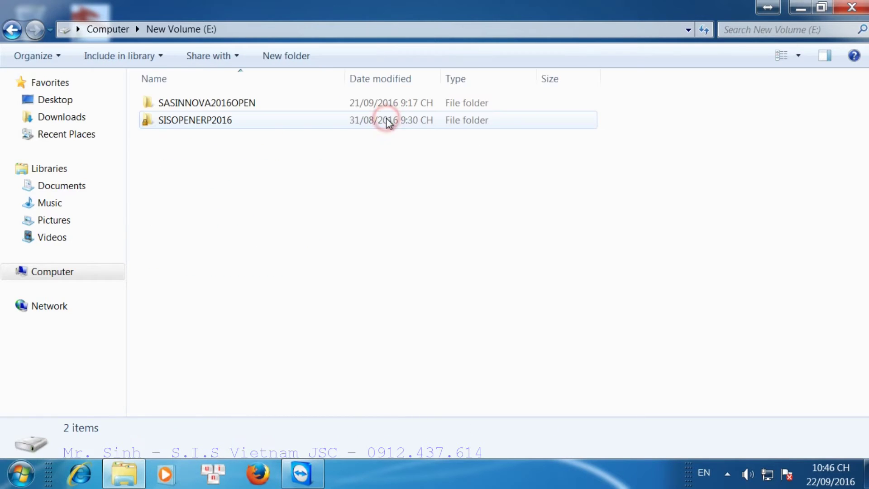
double_click(245, 107)
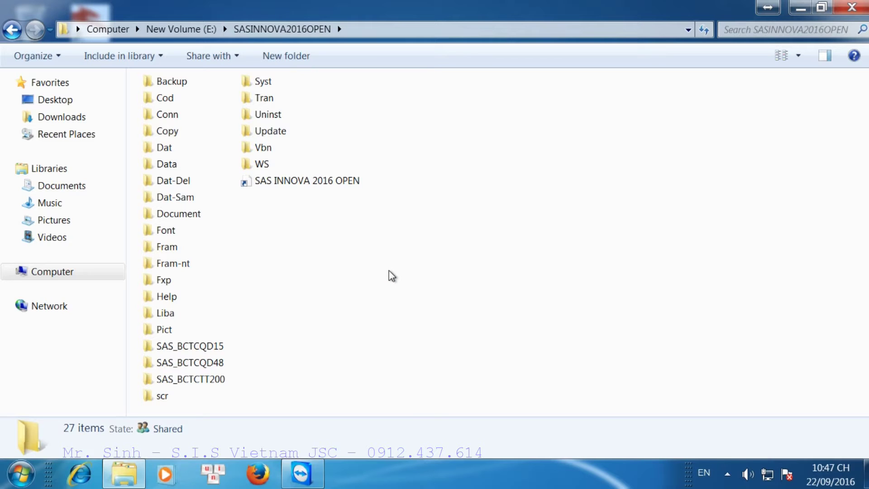
Compress all items except the Backup, Copy, Data, Help and Update folders into SASINNOVA2016OPEN.rar.
key(ctrl+a)
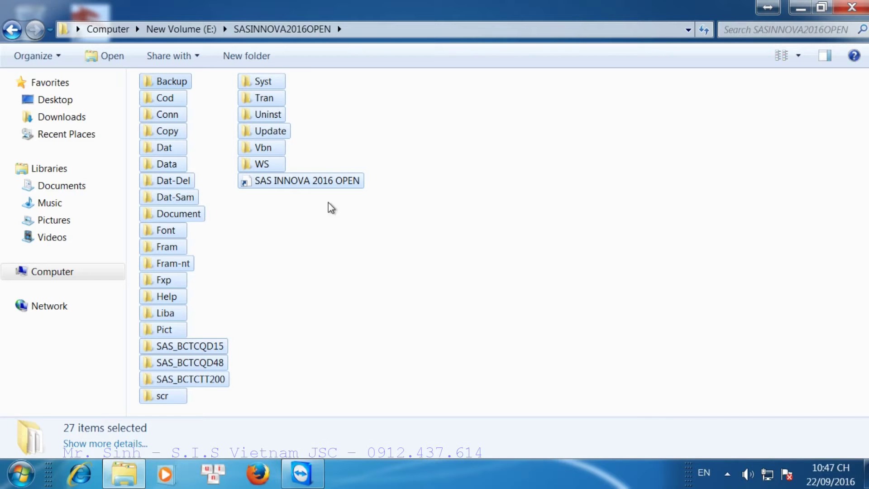
ctrl+click(173, 82)
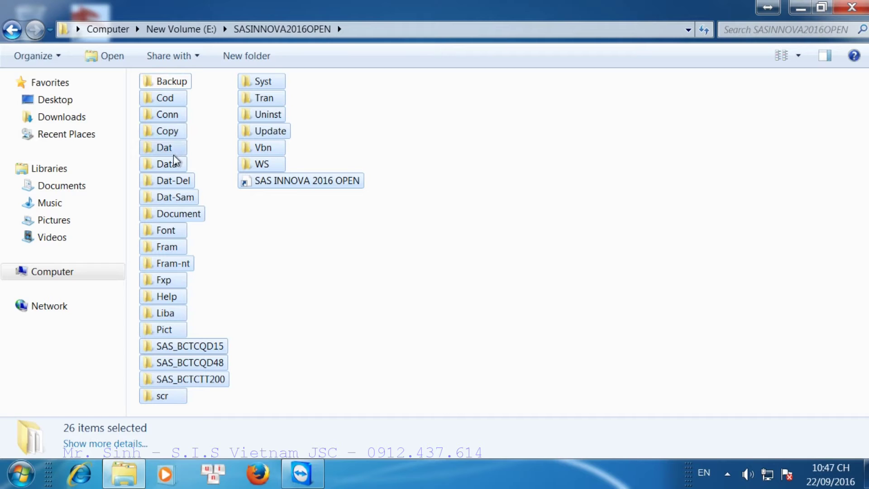
ctrl+click(170, 131)
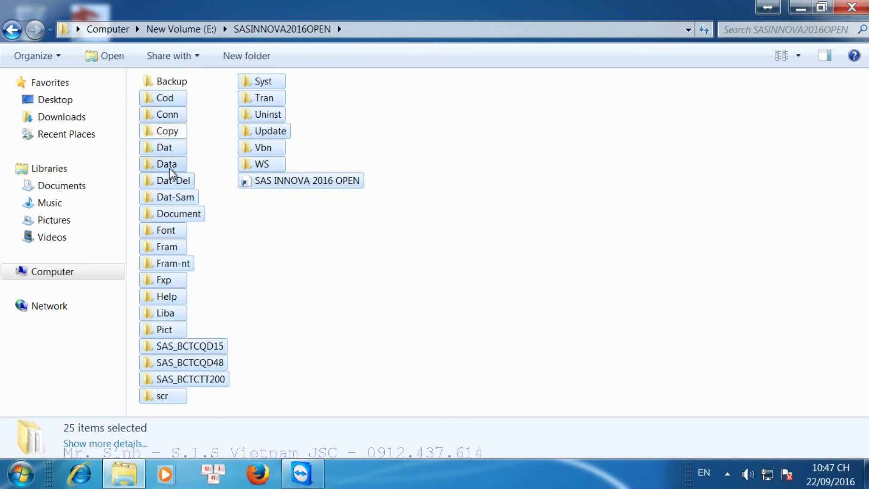
ctrl+click(170, 167)
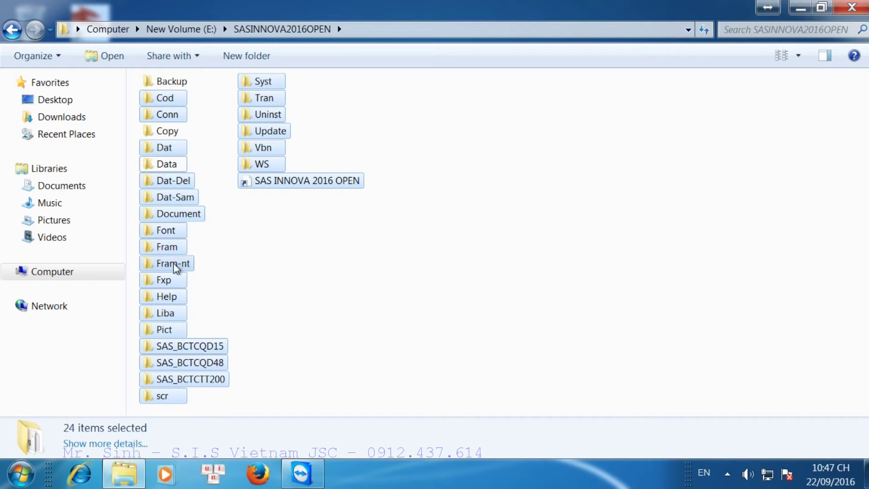
ctrl+click(166, 295)
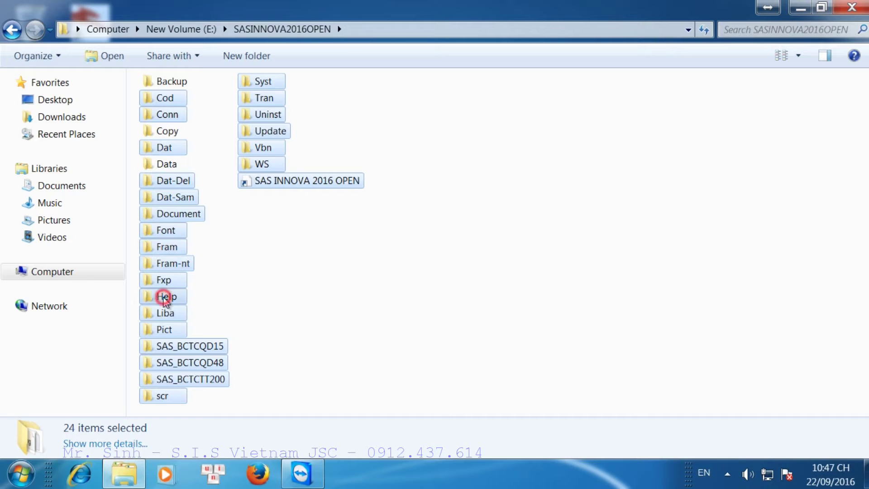
ctrl+click(267, 132)
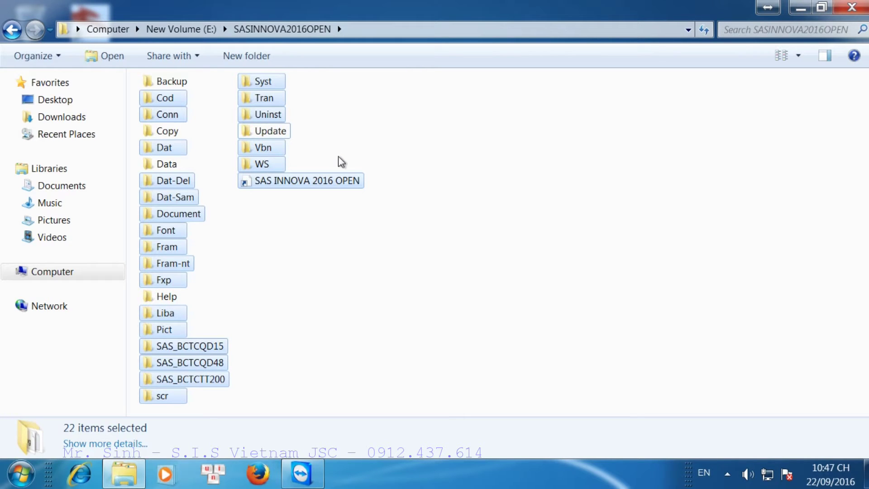
right_click(258, 169)
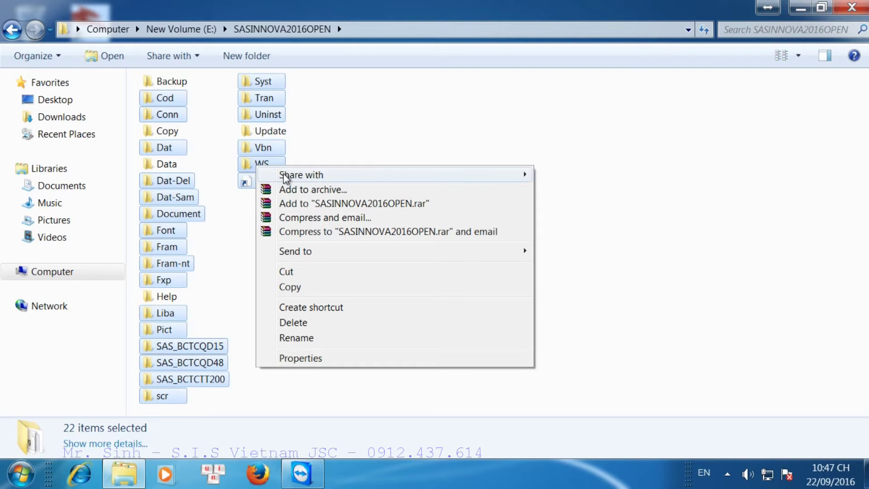
click(456, 205)
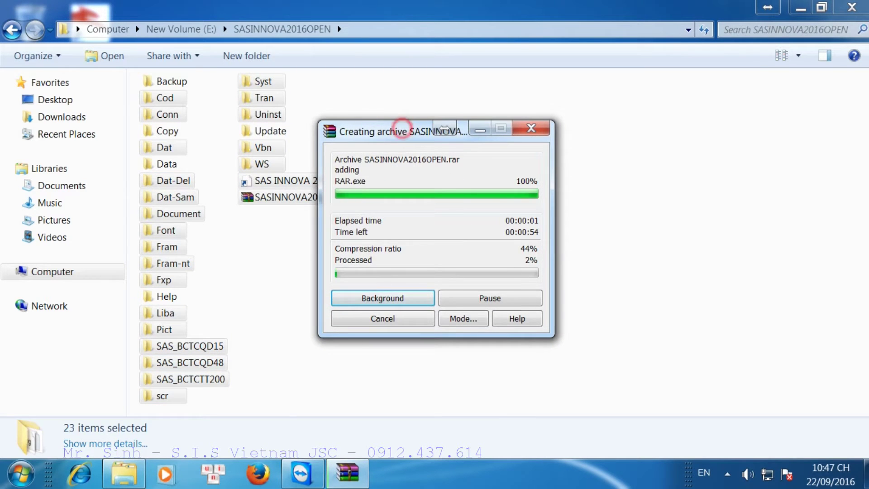
drag(403, 132, 508, 135)
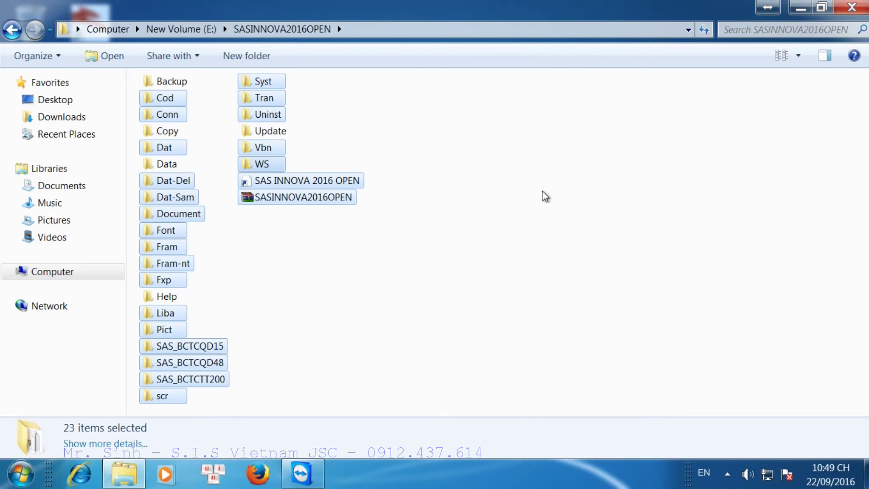
Move the SASINNOVA2016OPEN archive into the Backup folder.
click(431, 230)
click(348, 199)
right_click(347, 198)
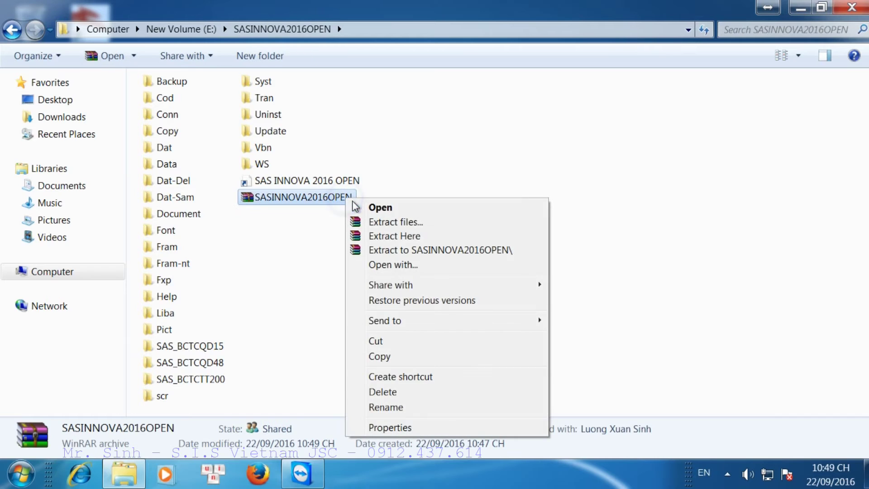
click(373, 342)
double_click(171, 81)
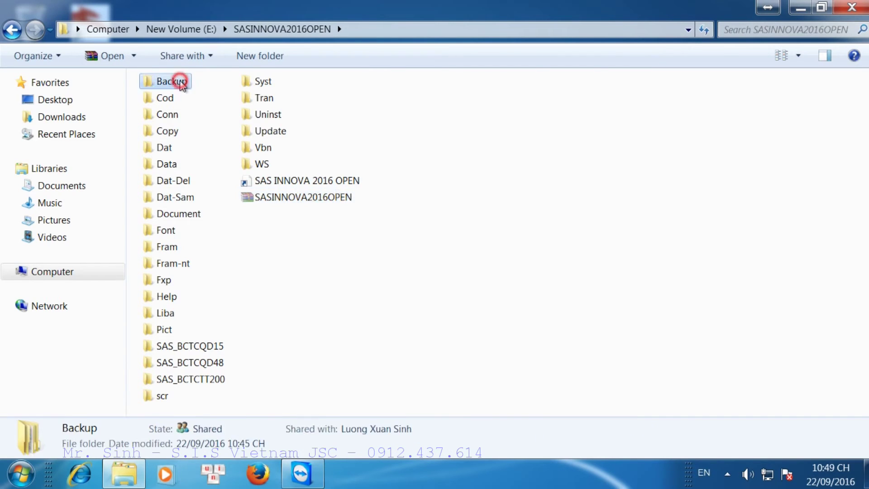
right_click(341, 198)
click(383, 293)
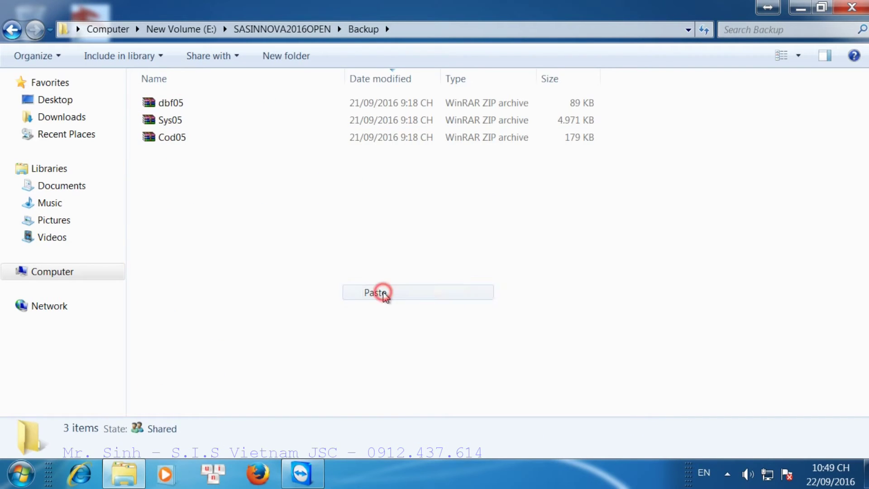
click(324, 282)
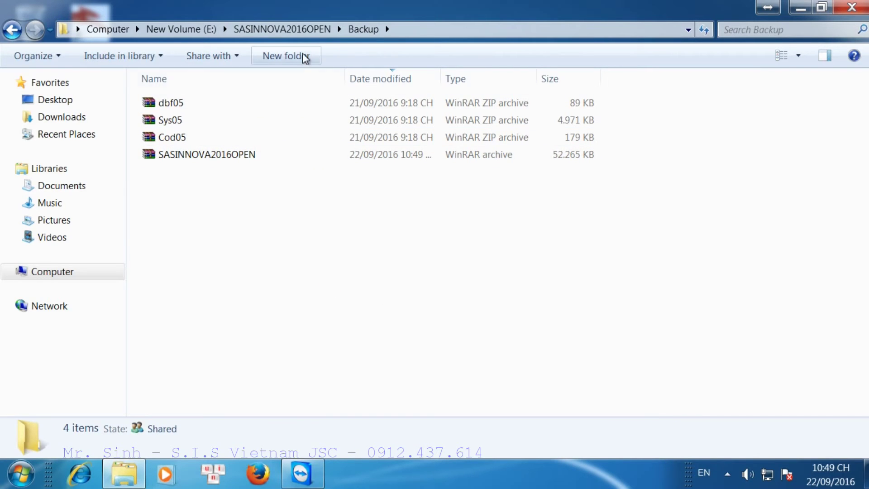
Return to the SASINNOVA2016OPEN folder and reopen Backup to check that the archive was moved.
click(301, 30)
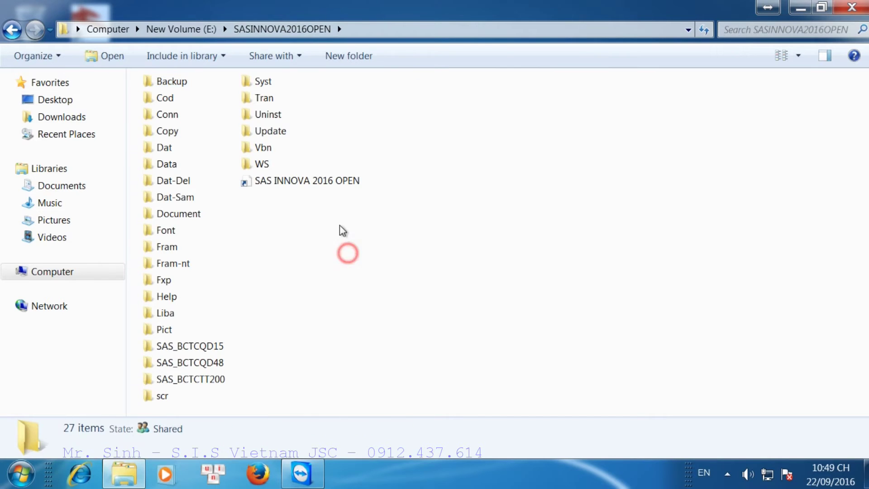
click(181, 84)
double_click(183, 86)
click(598, 235)
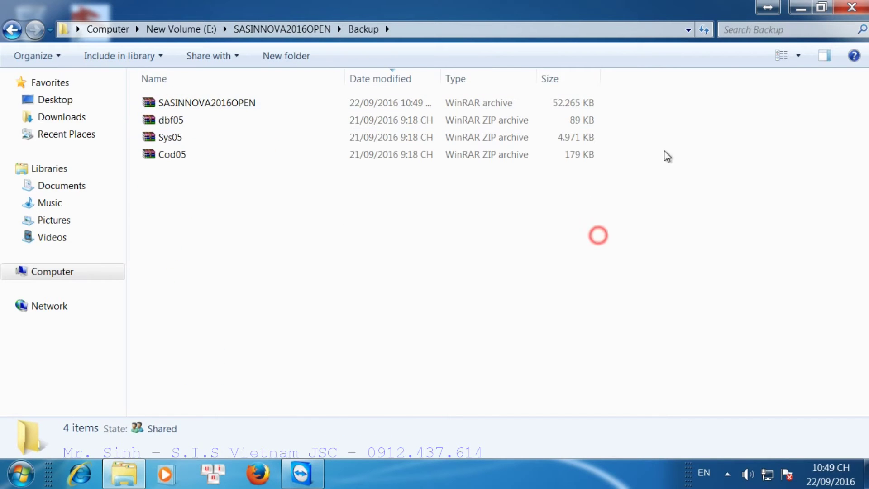
Launch SAS INNOVA 2016 OPEN from the desktop and sign in with the prefilled user name and the CTY unit.
click(799, 9)
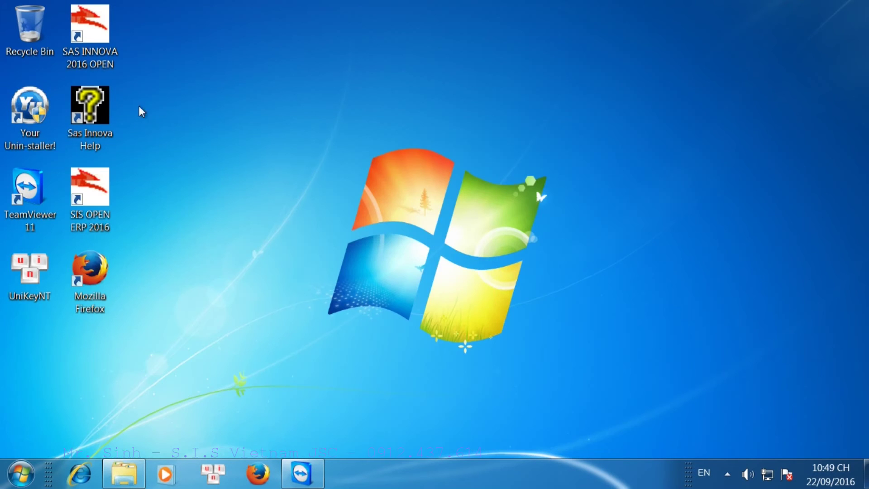
double_click(90, 36)
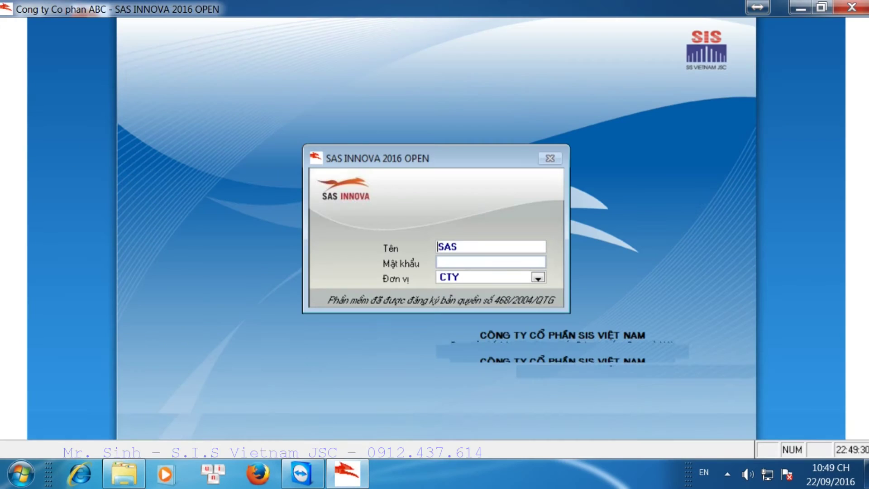
key(Return)
key(Return)
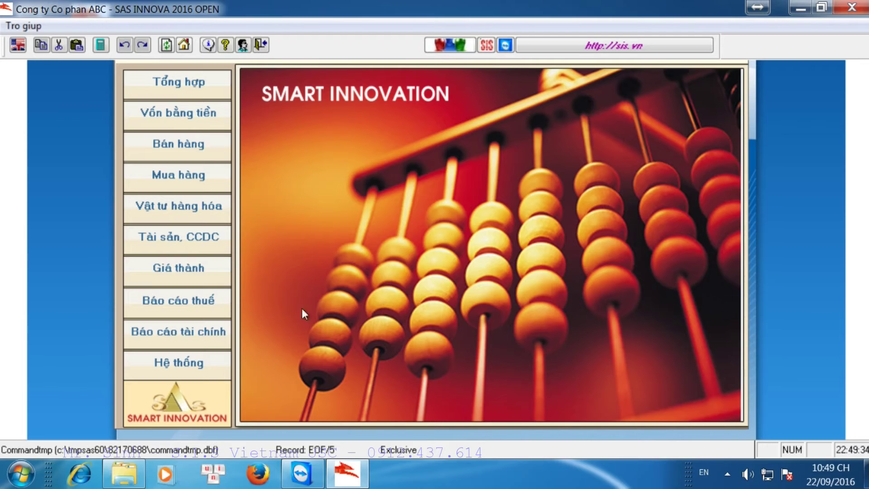
Run the data backup function Lưu trữ (Backup) số liệu under Hệ thống and agree to back up.
click(206, 367)
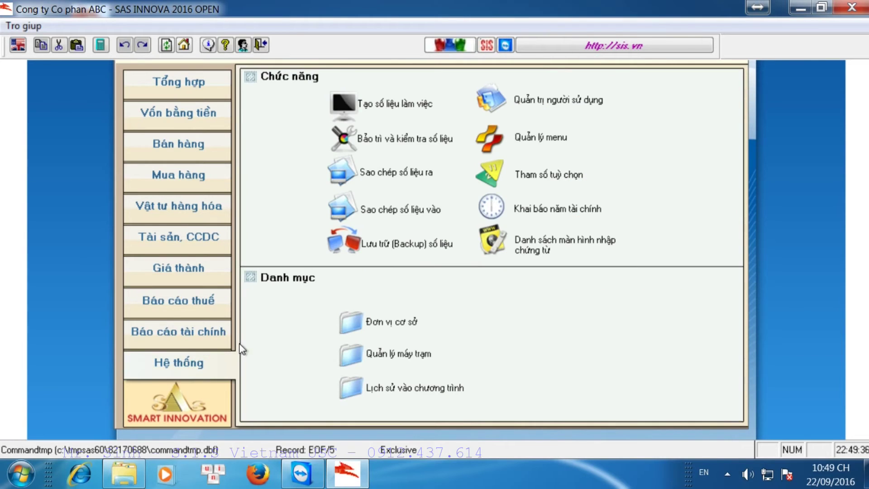
click(375, 241)
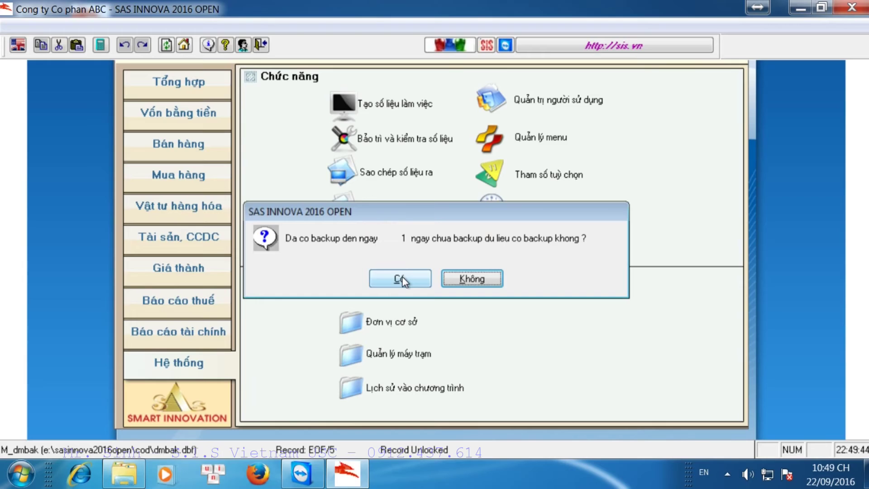
click(402, 277)
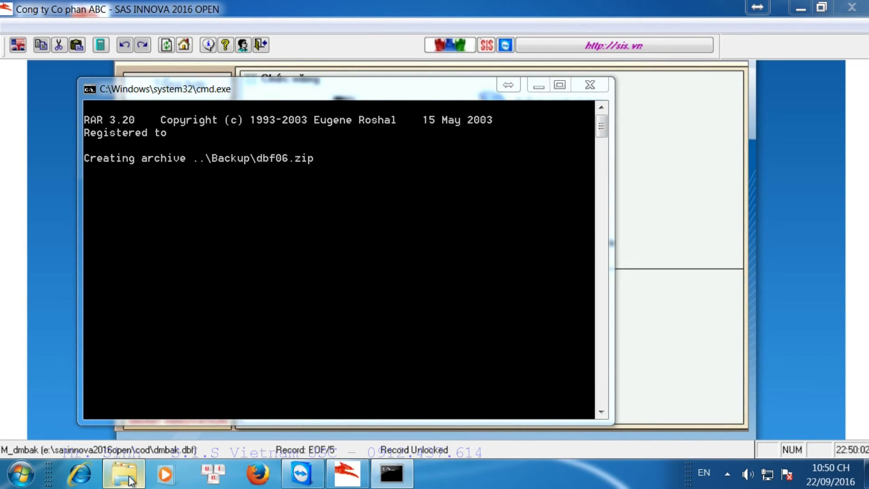
Switch to the Backup folder in Windows Explorer and examine the modification dates of the dbf06, Sys06 and Cod06 archives.
click(130, 479)
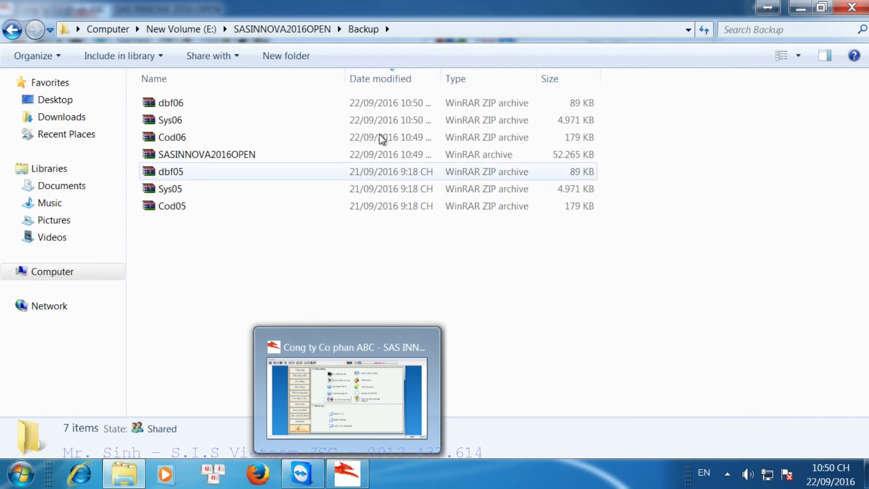
click(395, 107)
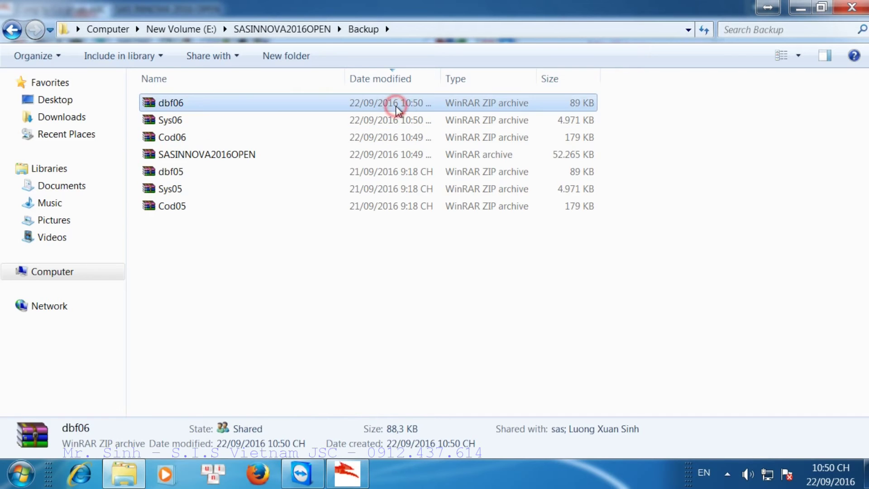
double_click(441, 78)
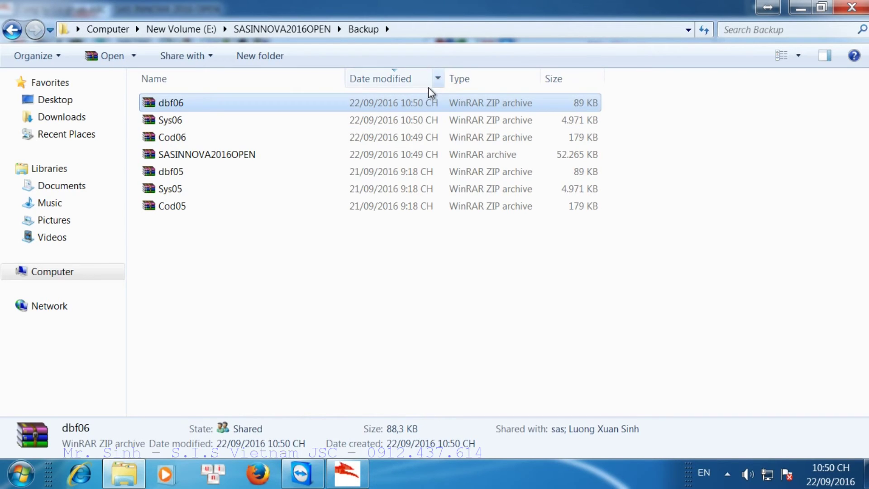
click(384, 122)
click(383, 137)
click(384, 113)
click(389, 101)
click(384, 119)
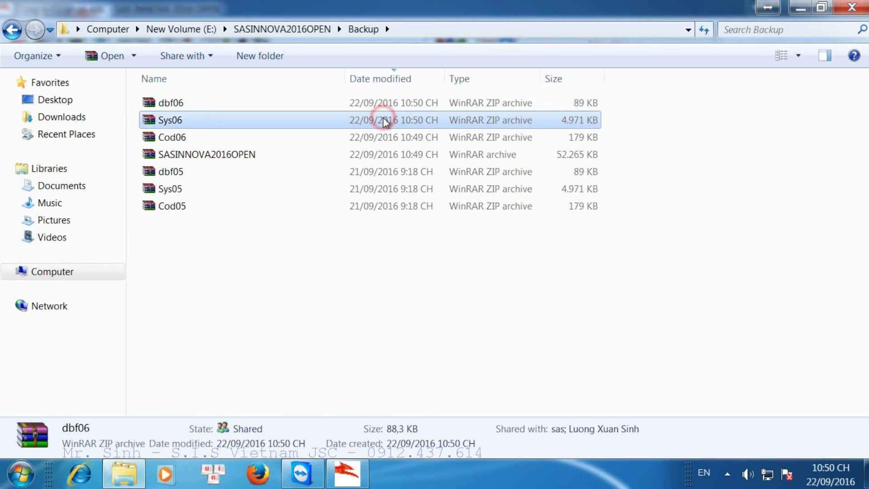
click(368, 137)
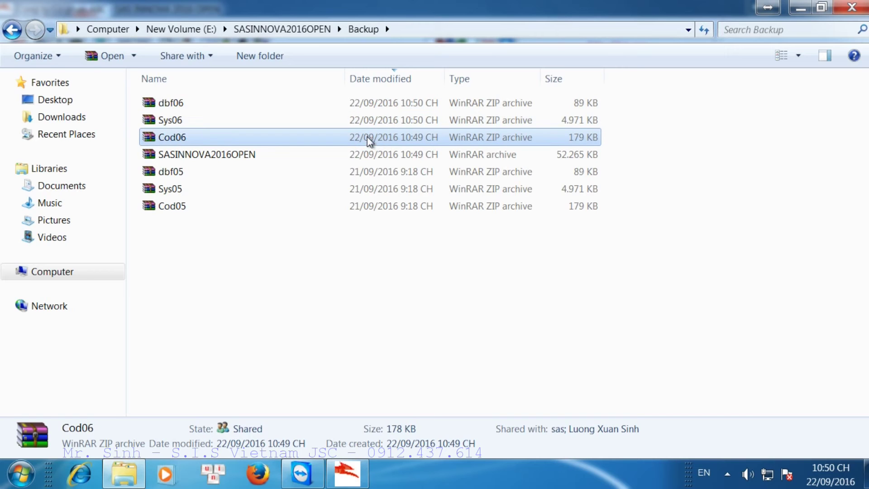
click(383, 123)
click(389, 106)
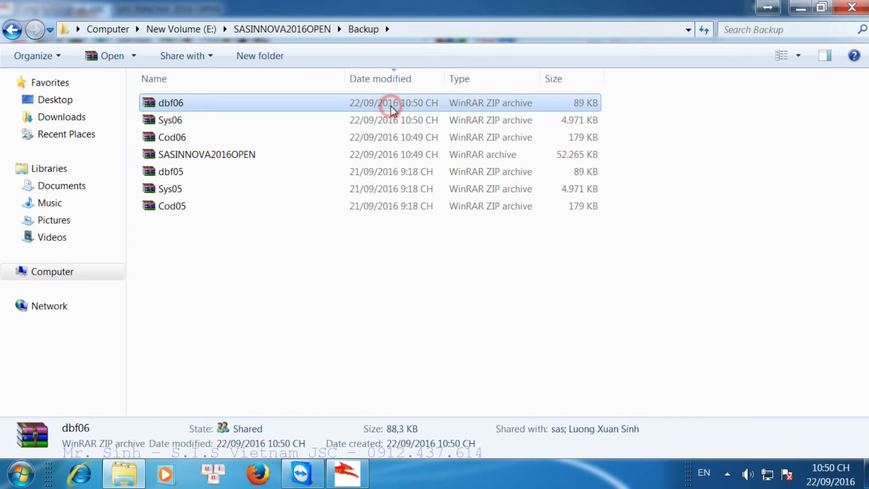
Copy the dbf06, Sys06, Cod06 and SASINNOVA2016OPEN archives from Backup and open folder D on the shared drive Z:.
drag(654, 97, 195, 156)
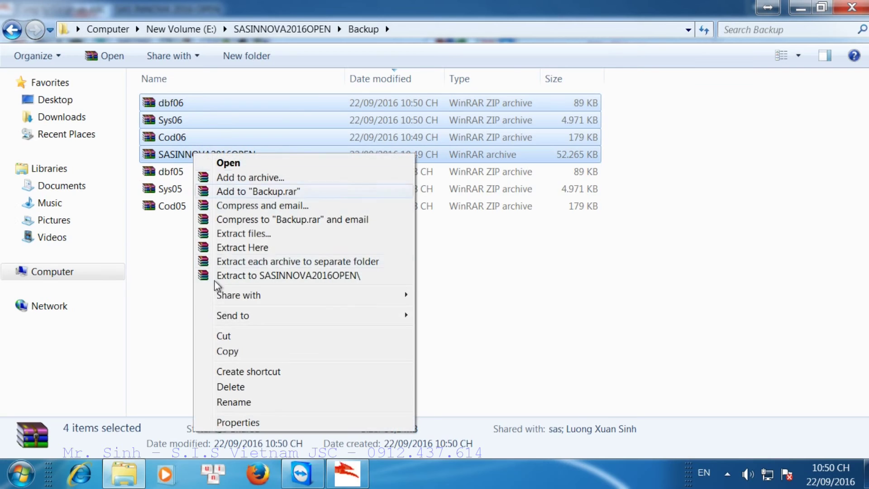
click(234, 353)
click(68, 272)
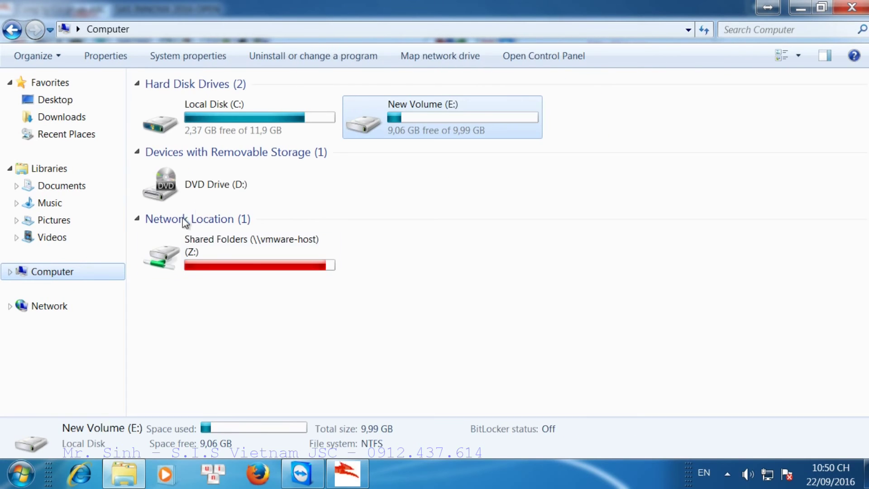
double_click(235, 266)
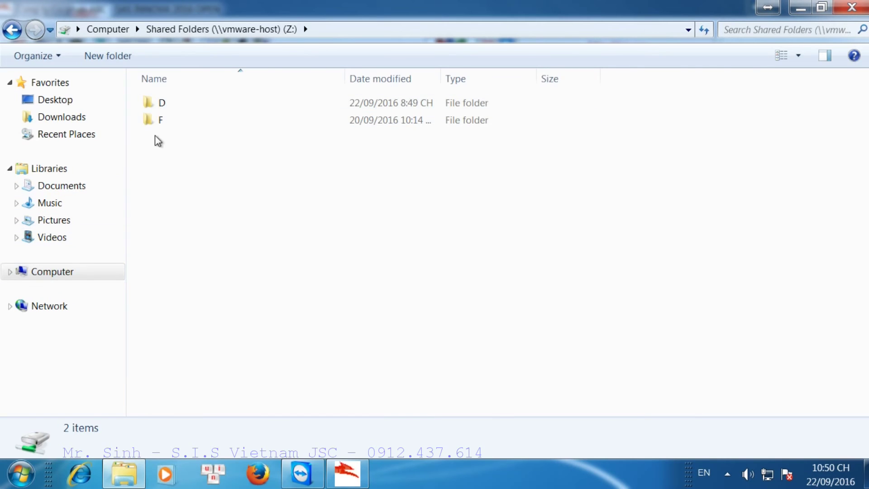
double_click(165, 109)
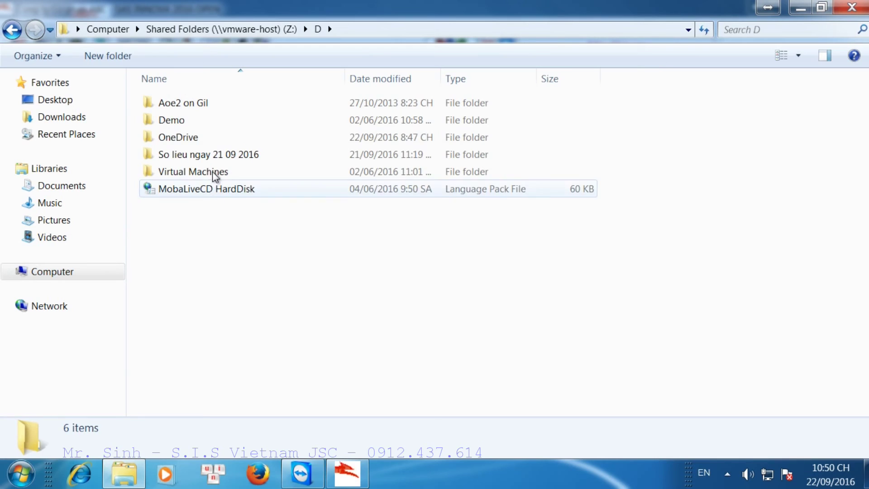
Create a folder named "So lieu ngay 22 09 2016" in folder D of the shared drive.
click(129, 56)
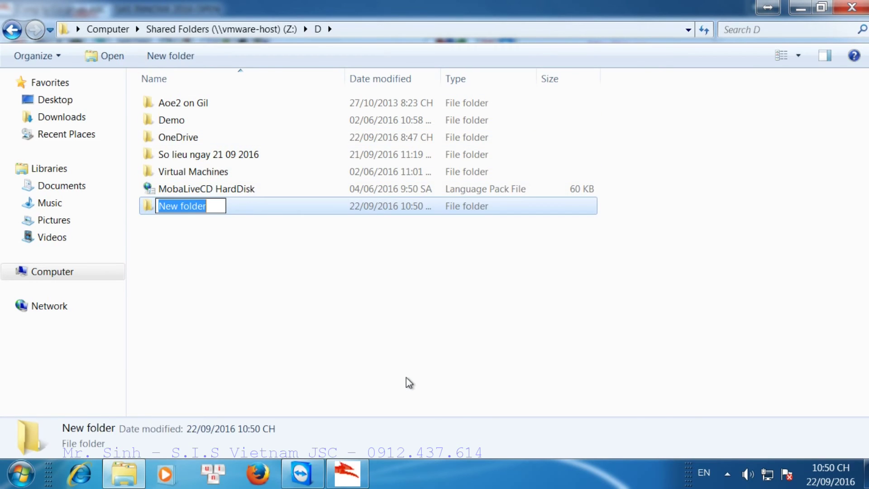
text(So lieu ngay 22 09)
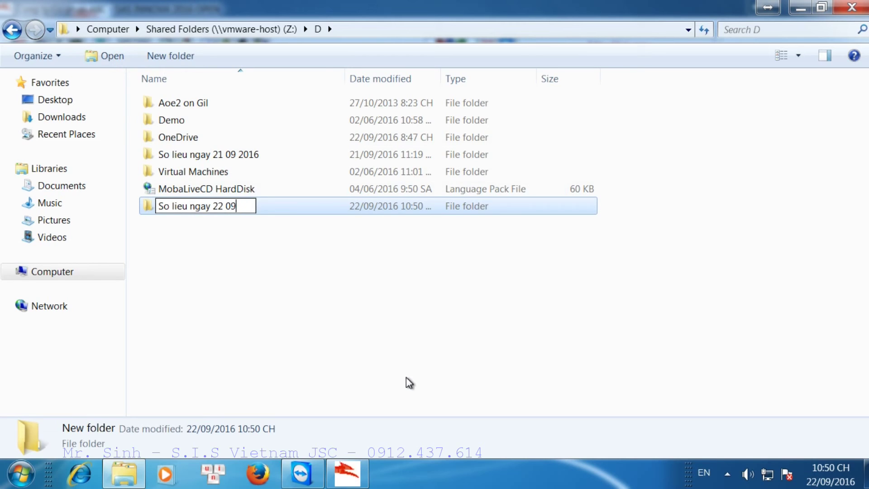
text( 2016)
key(Return)
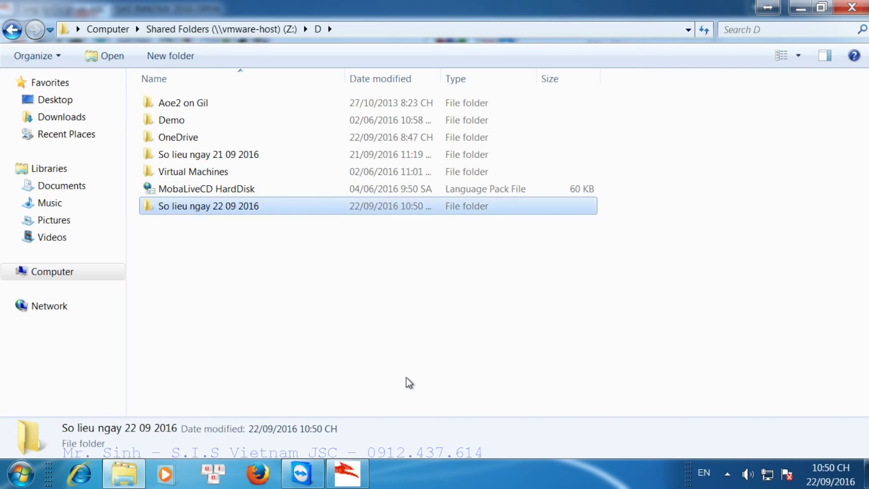
Paste the four copied backup archives into the So lieu ngay 22 09 2016 folder.
key(Return)
right_click(297, 219)
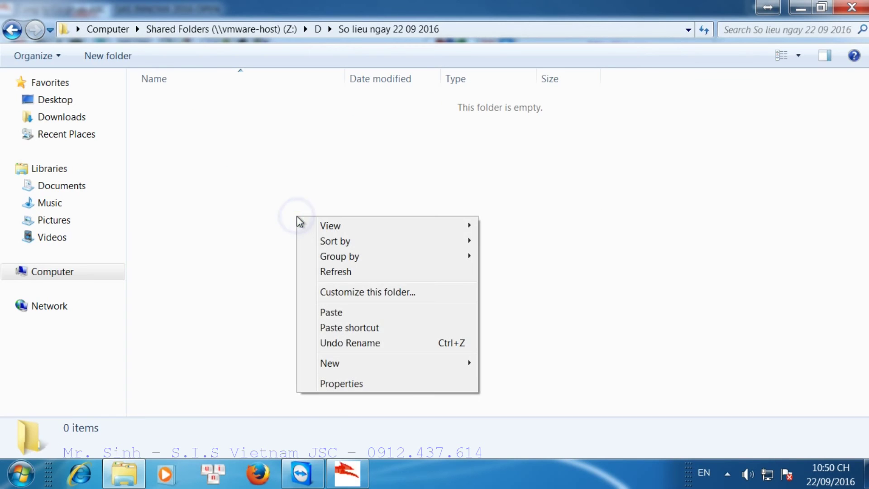
click(335, 310)
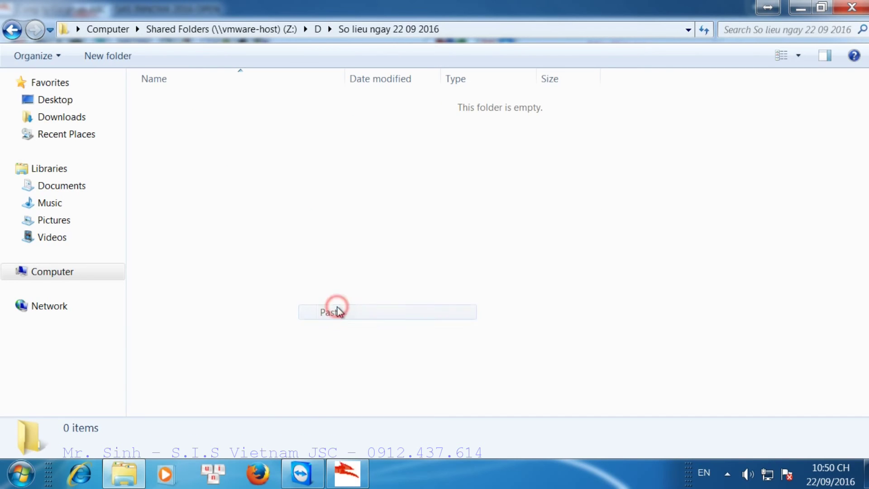
click(359, 281)
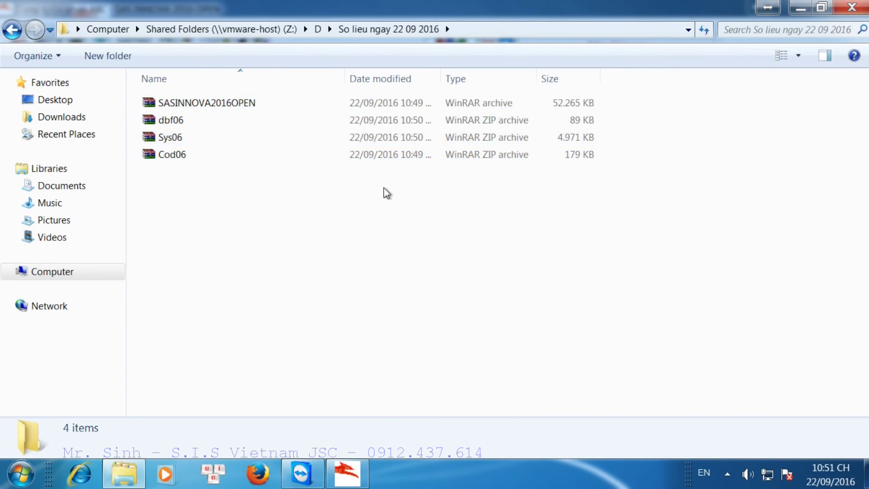
Close the Windows Explorer window and exit SAS INNOVA 2016 OPEN.
click(851, 8)
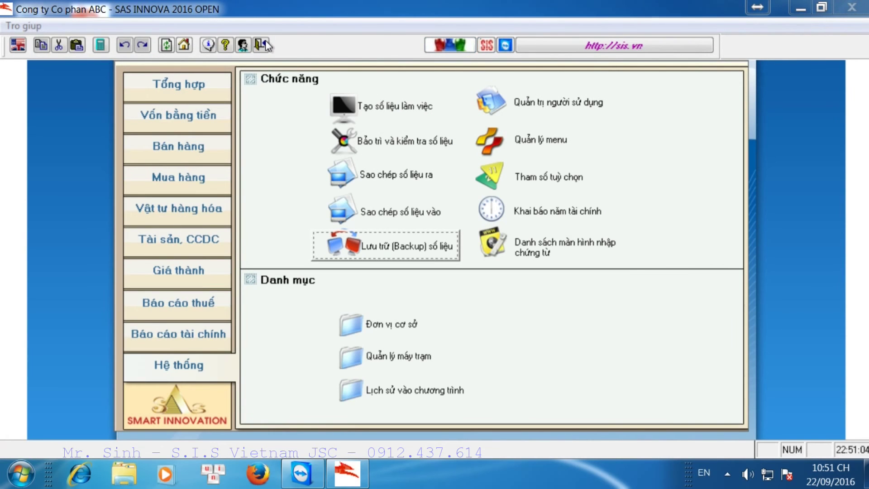
click(262, 45)
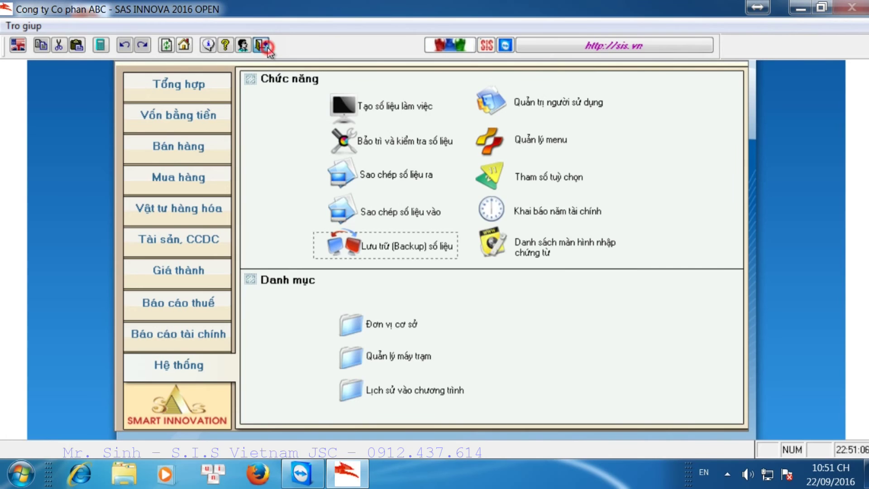
click(392, 284)
click(450, 284)
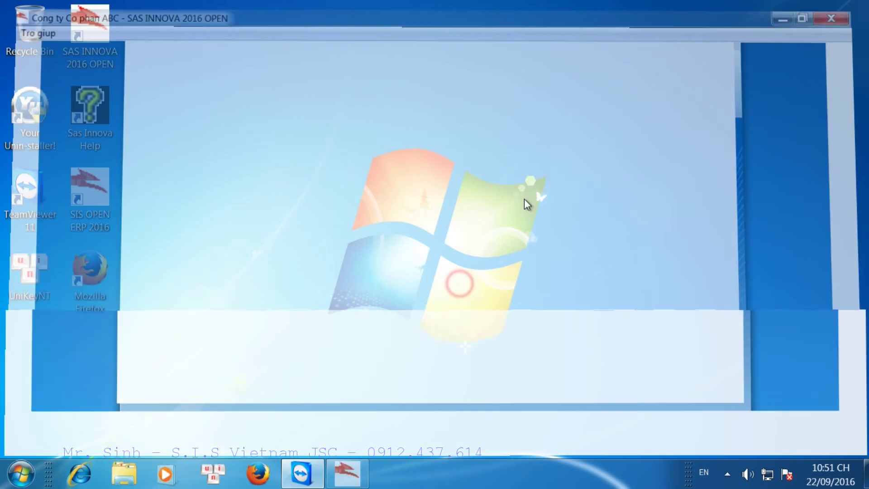